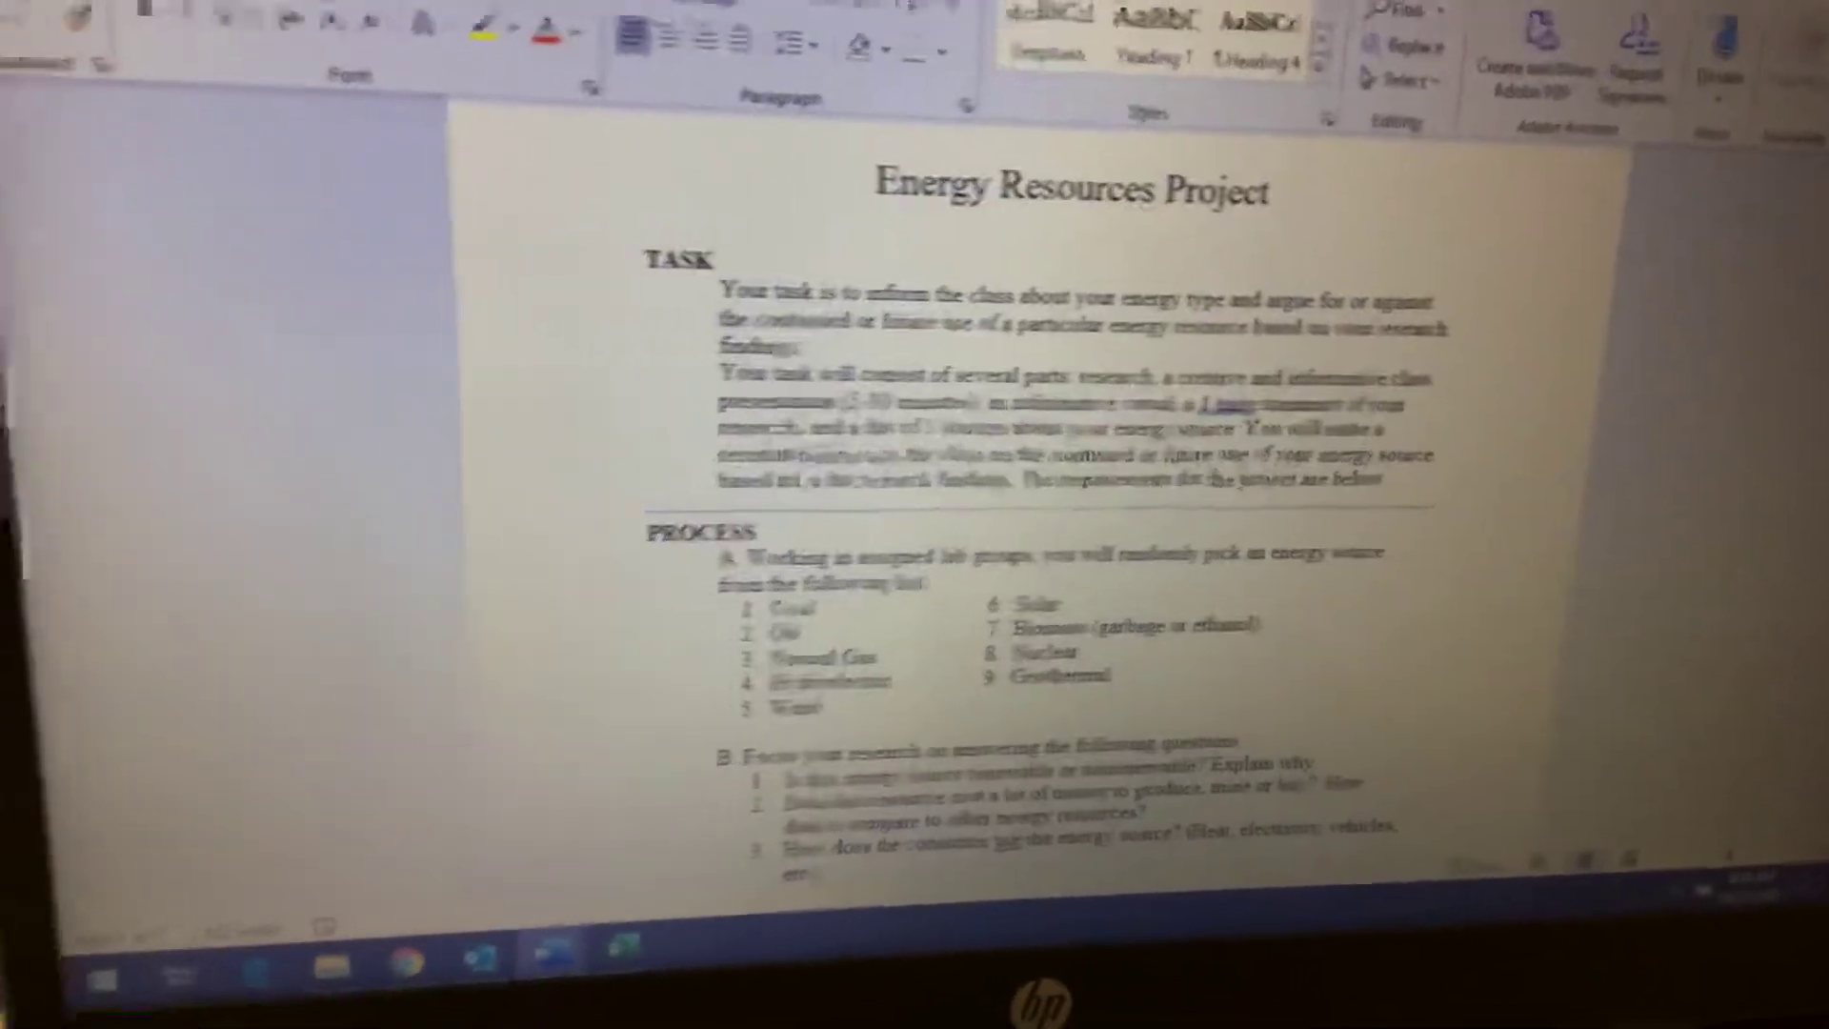
scroll(1001, 573, down, 2)
scroll(1000, 572, down, 1)
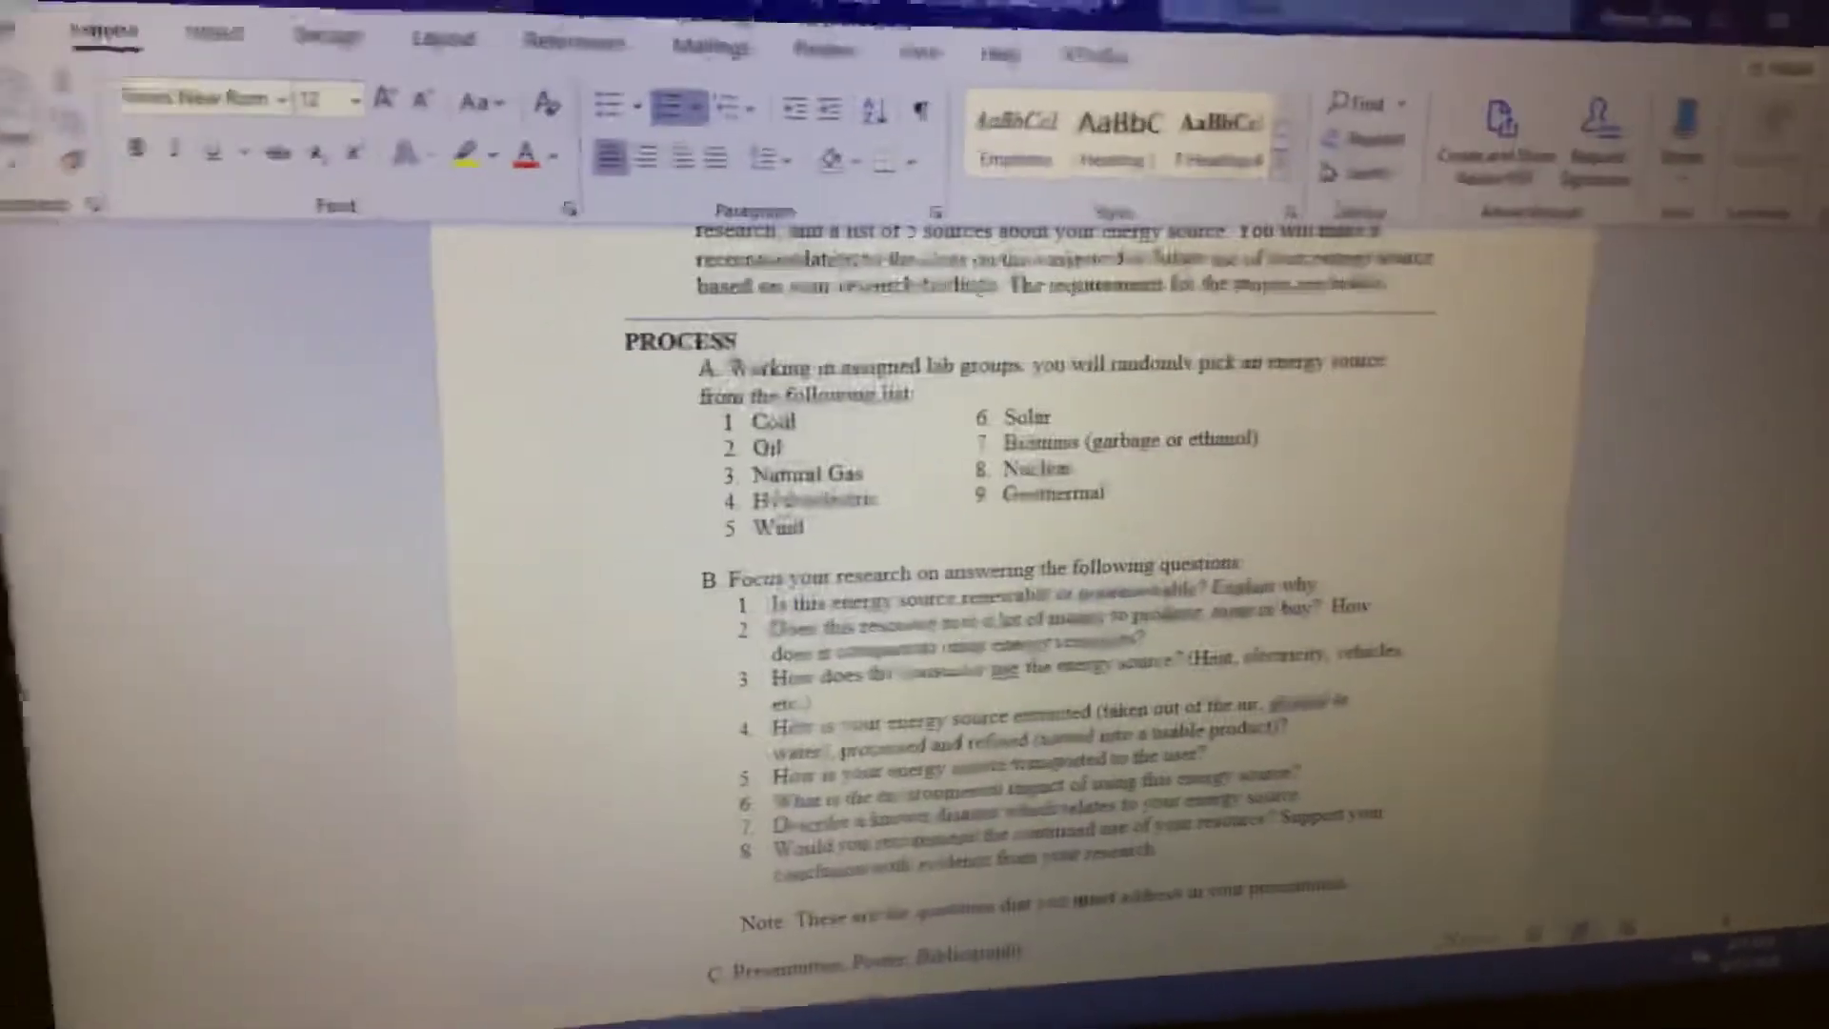
scroll(1143, 573, down, 3)
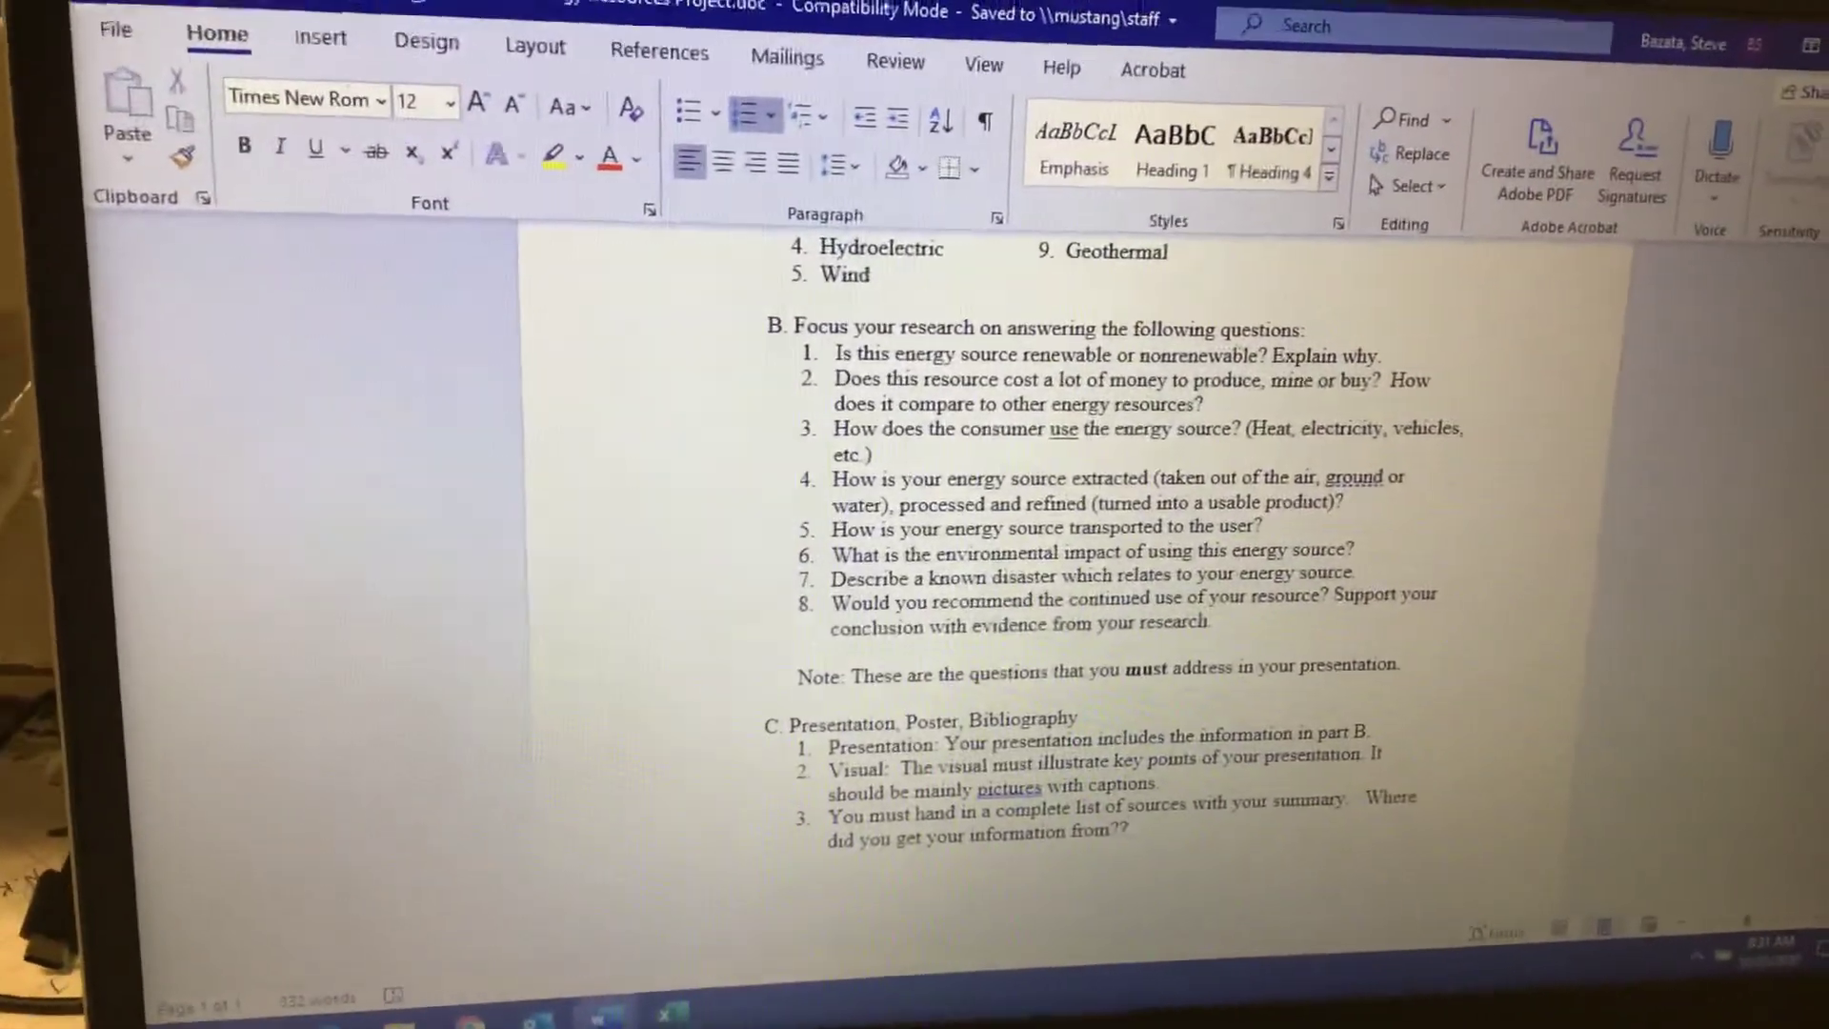
scroll(1071, 573, up, 1)
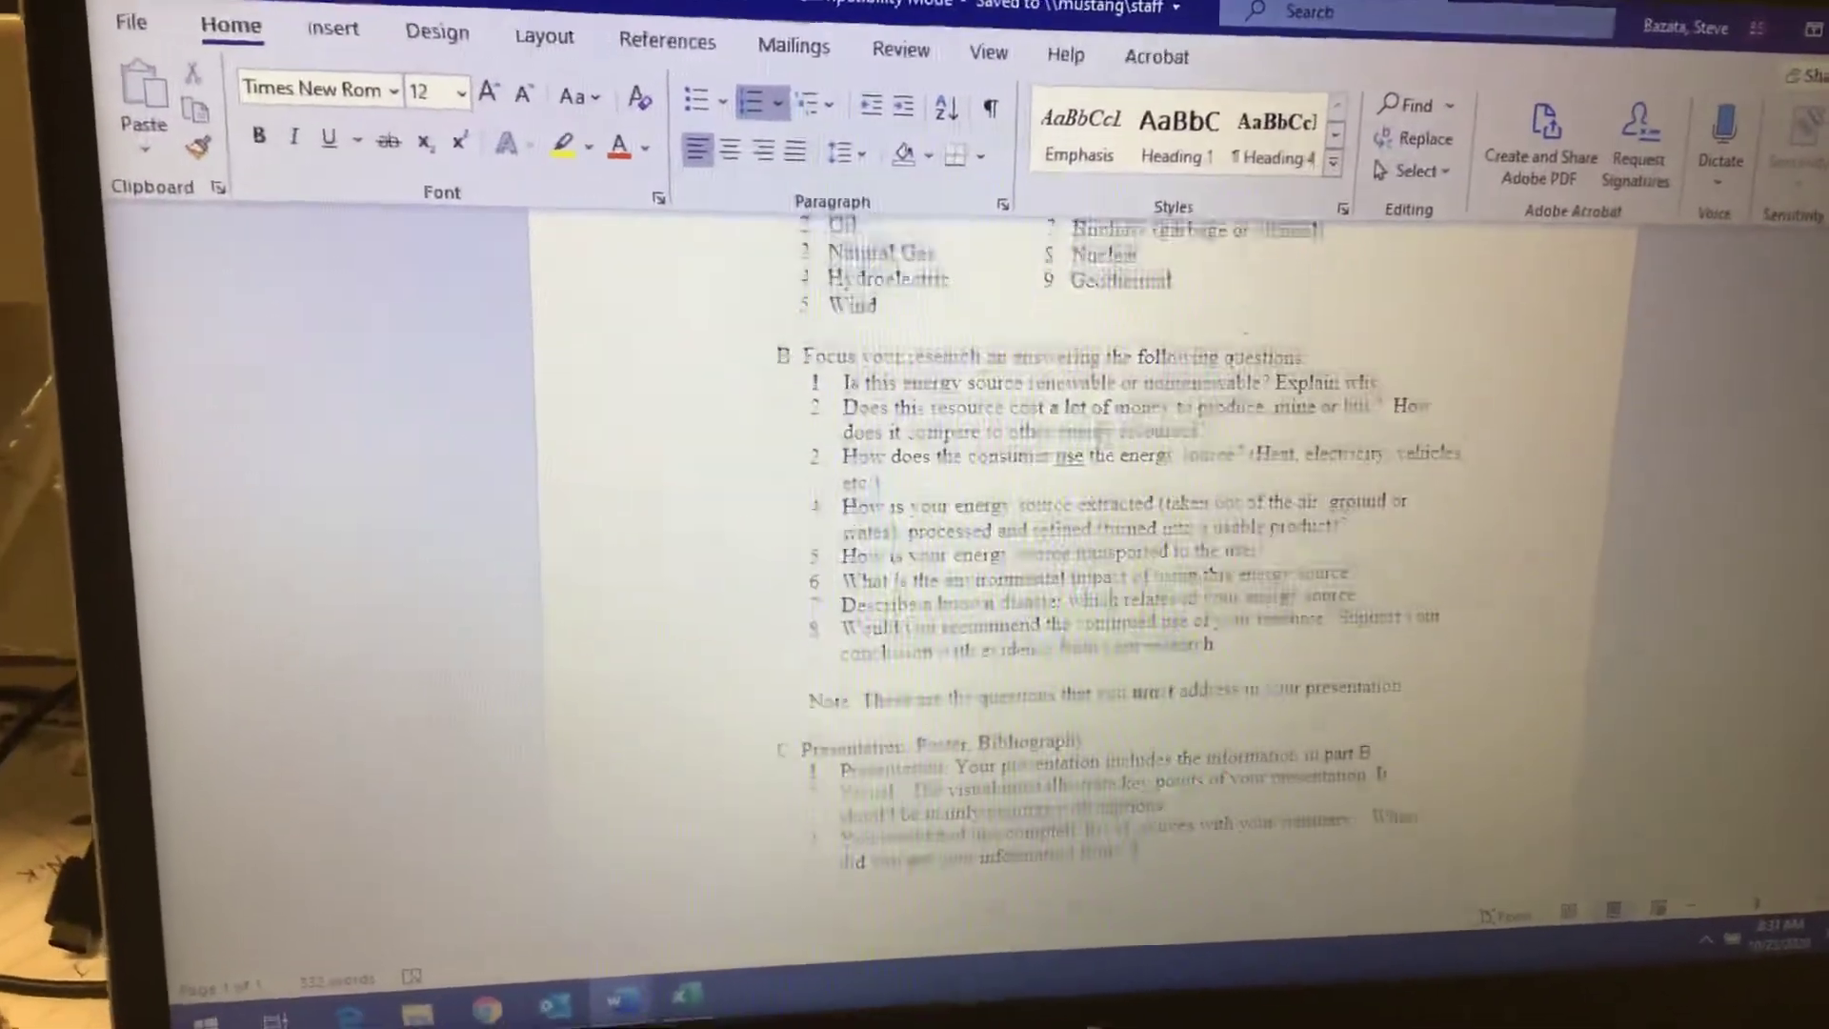
scroll(1071, 572, up, 2)
scroll(1072, 571, up, 2)
scroll(1087, 572, up, 1)
scroll(1087, 571, up, 1)
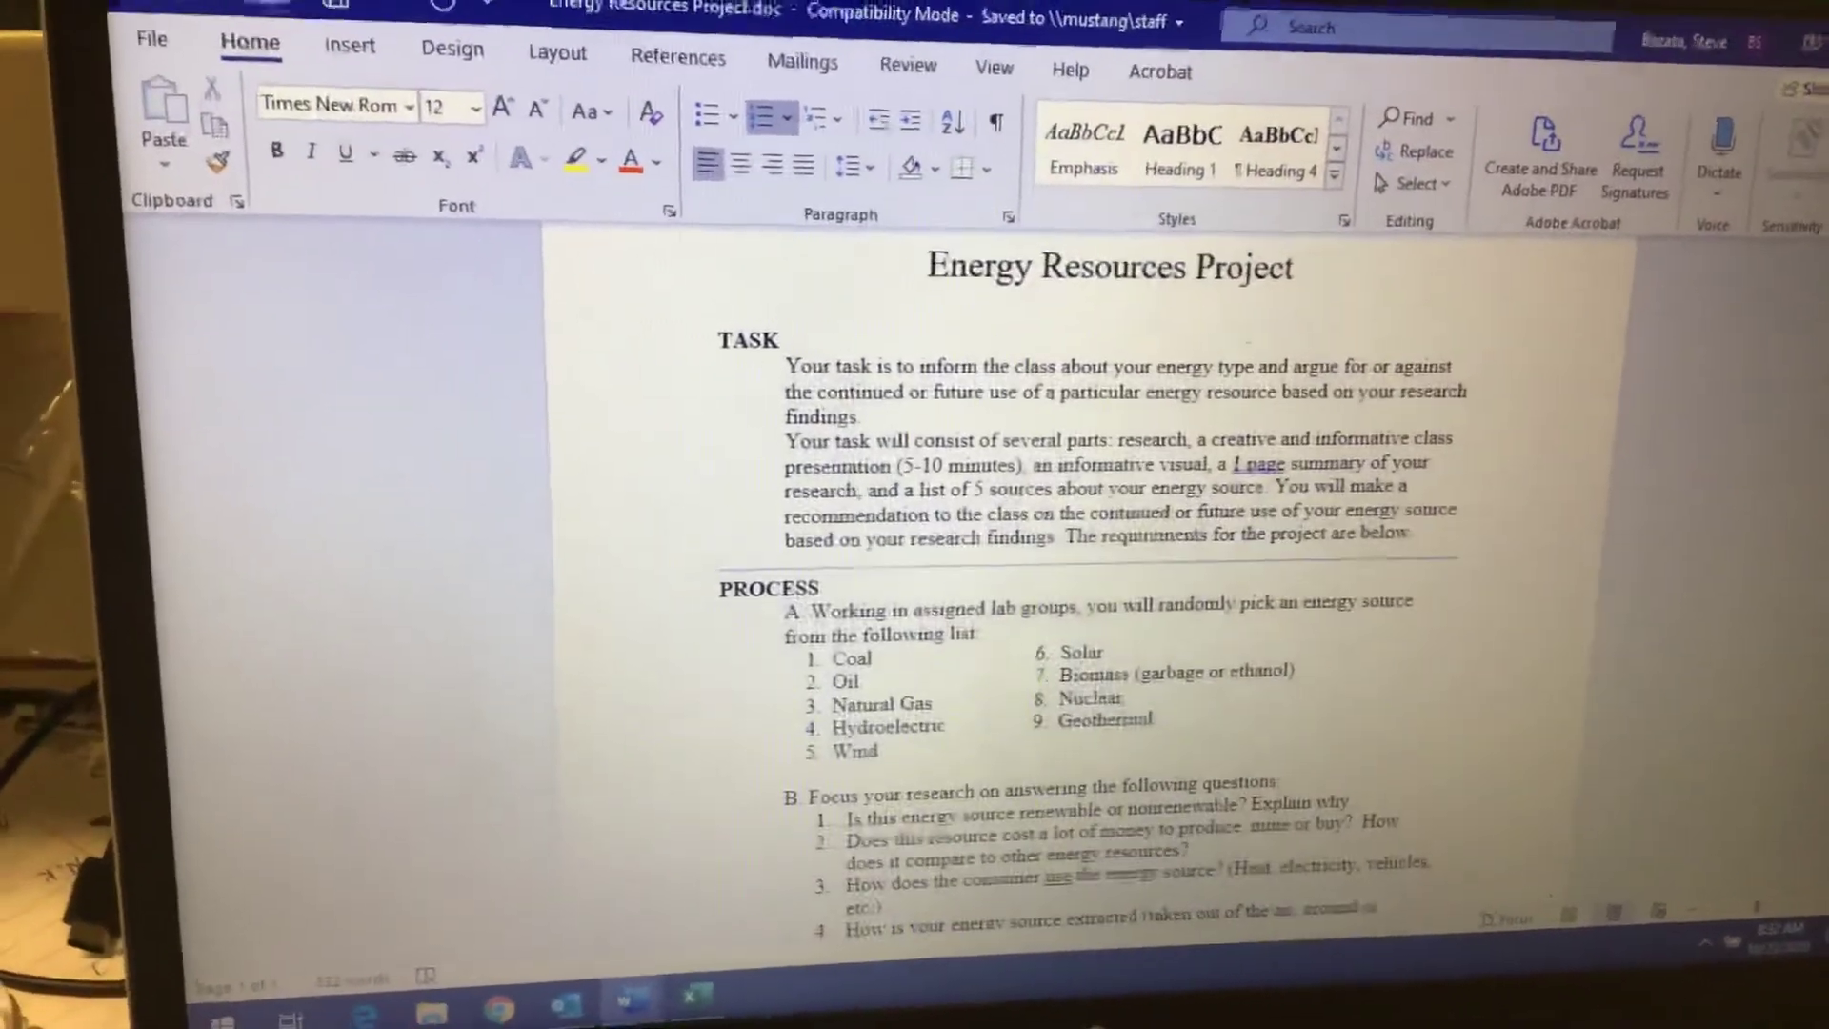